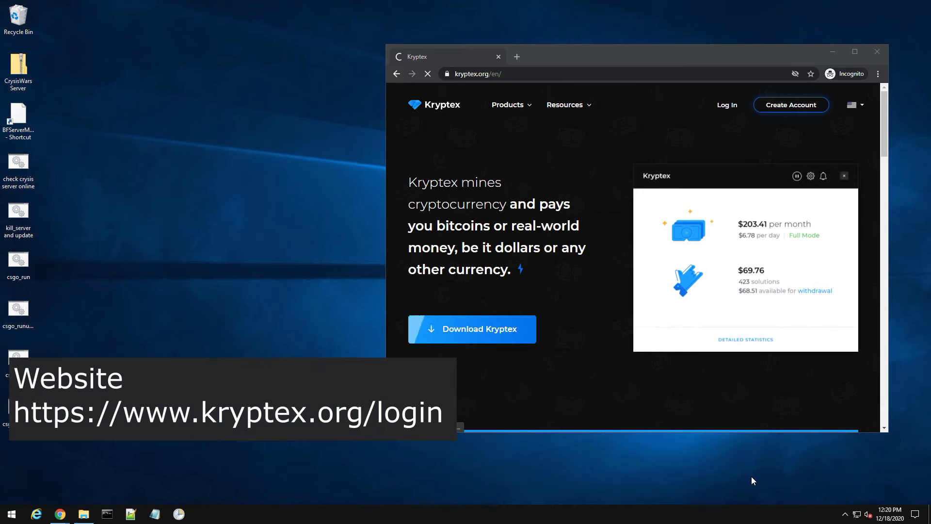
Sign in to the Kryptex account and start downloading the Kryptex installer from the dashboard
click(722, 111)
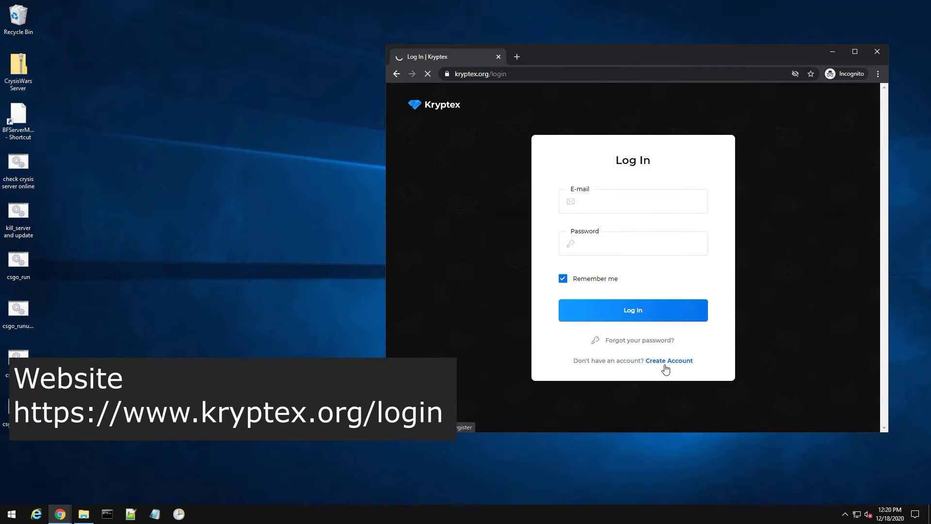
click(669, 360)
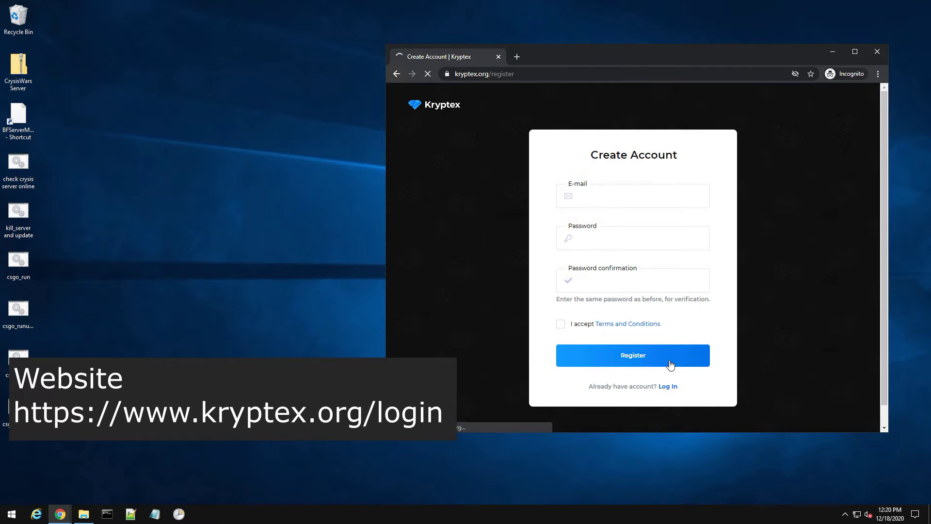
click(667, 387)
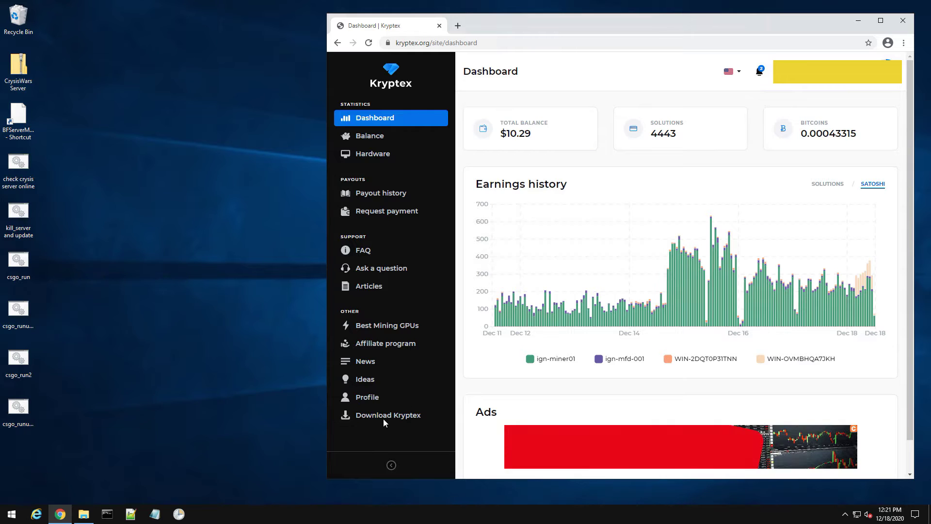
click(407, 418)
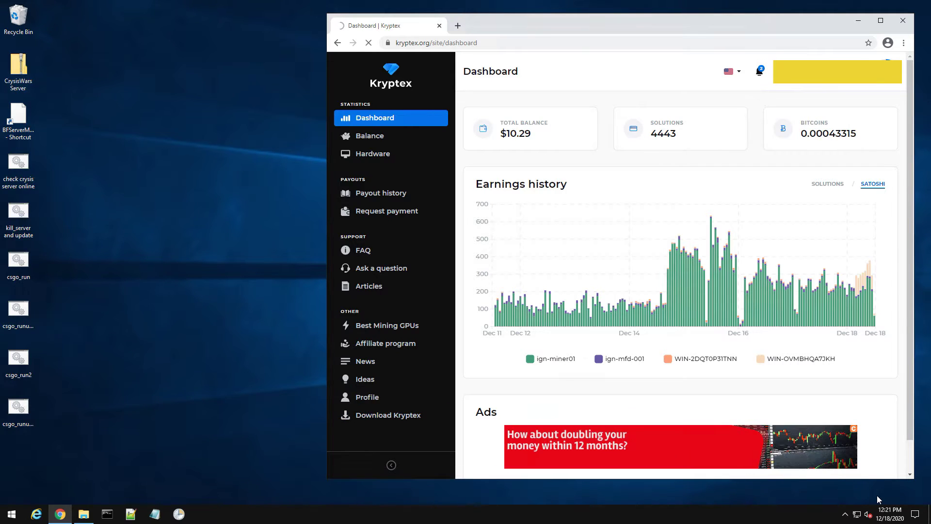
Run kryptex-setup-4.12.4 from the Downloads folder, with the browser minimized out of the way
click(83, 514)
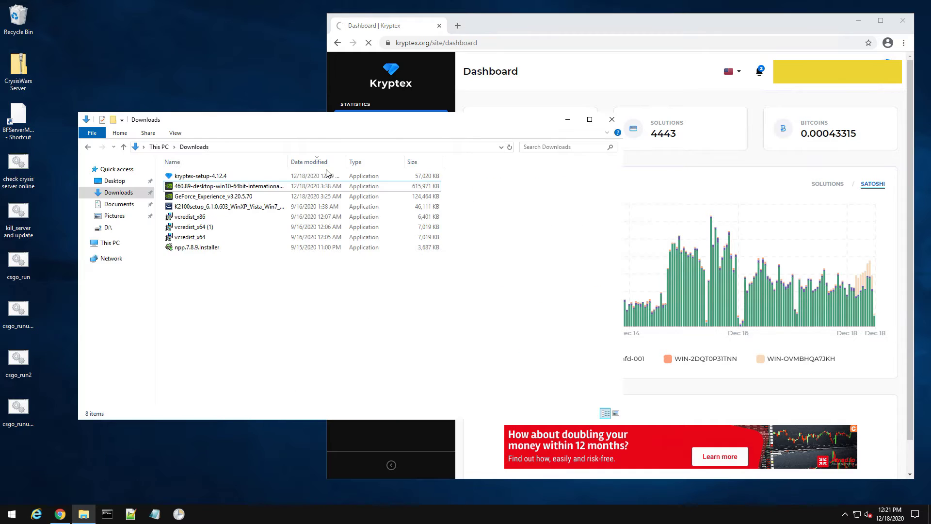
drag(306, 123, 455, 98)
click(857, 21)
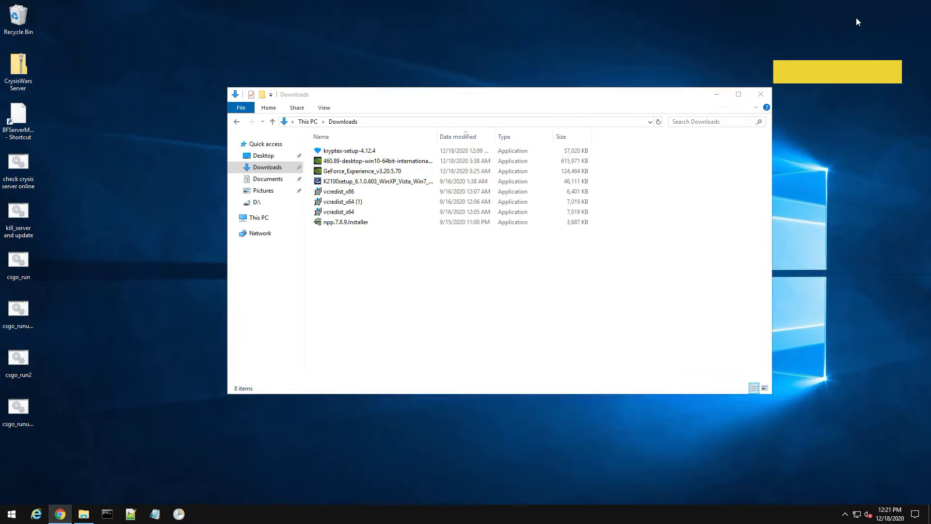
click(352, 151)
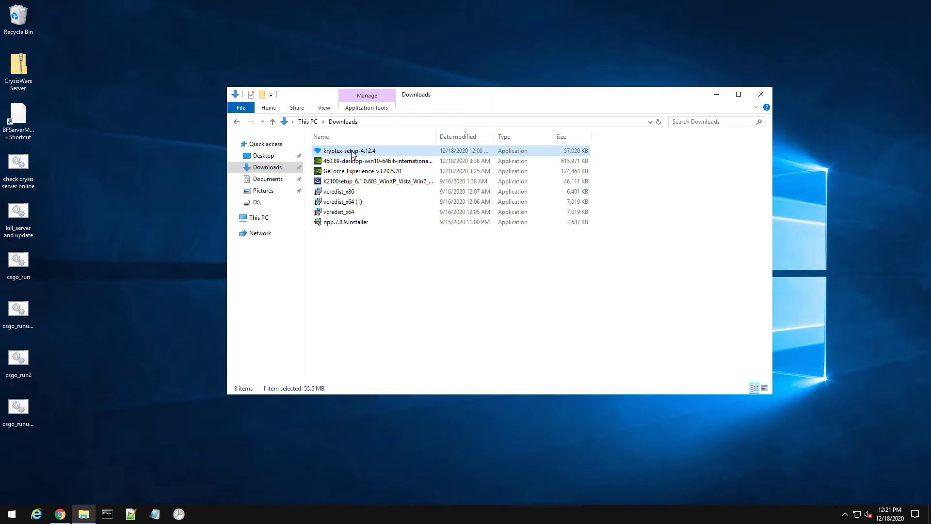
double_click(352, 151)
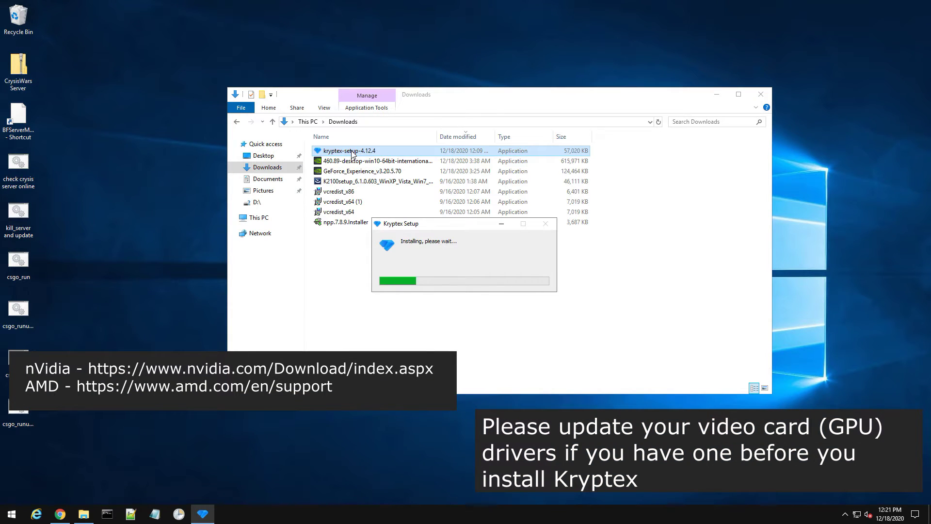
Close the Downloads folder window while Kryptex Setup finishes installing
click(760, 95)
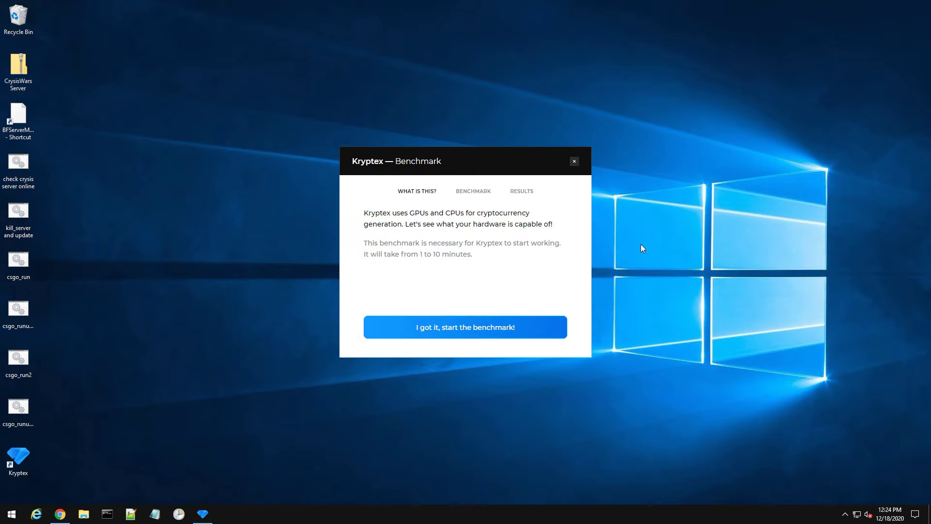
Start the Kryptex hardware benchmark and let the CPU and GPU tests pass
click(494, 328)
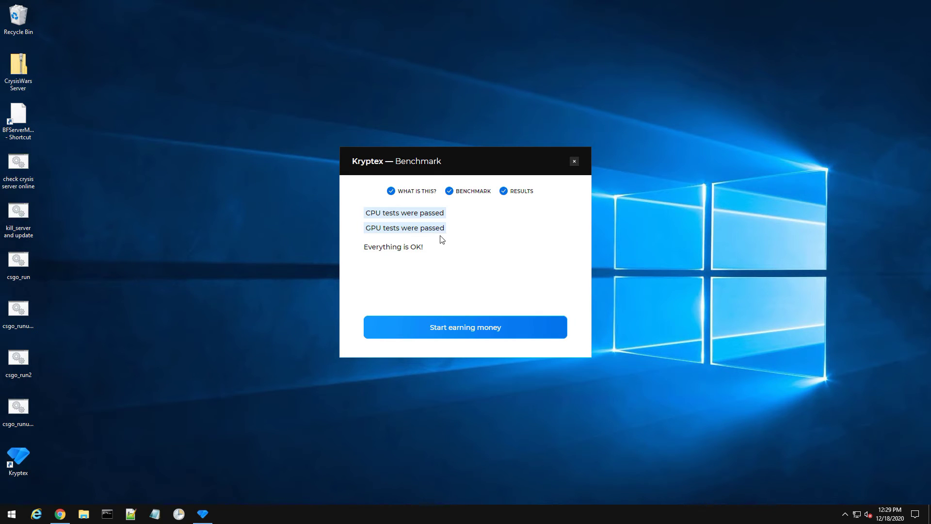
Start earning, opening the main dashboard in Lite mode with a $10.30 balance
click(457, 331)
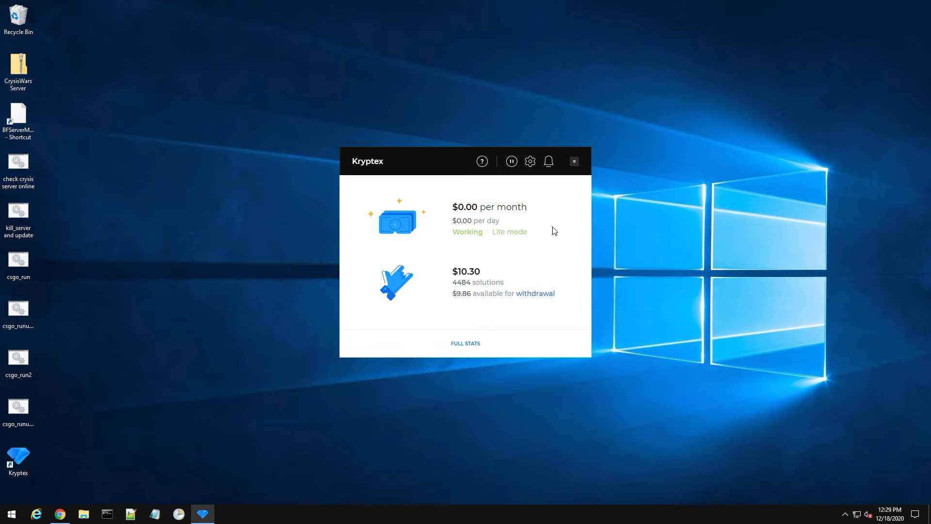
Set the mining intensity to Full mode and return to the earnings screen
click(529, 164)
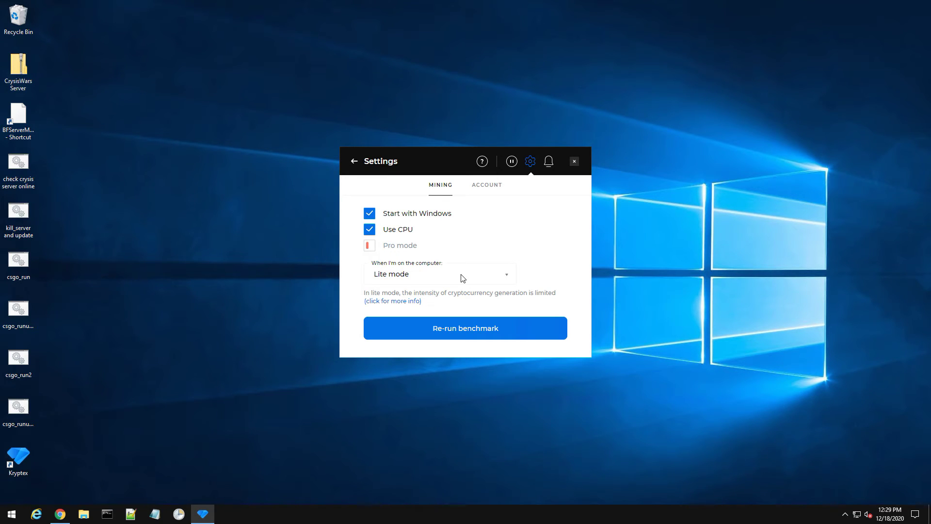
click(462, 278)
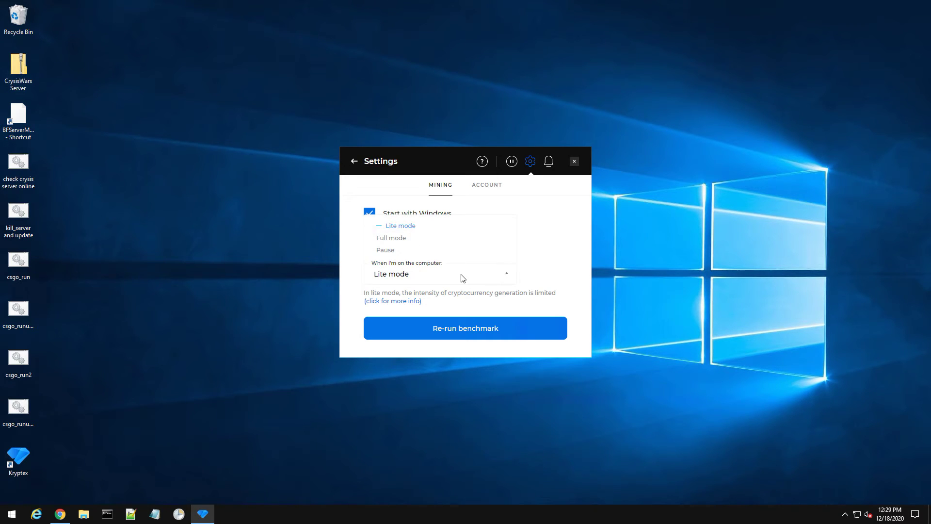
click(400, 239)
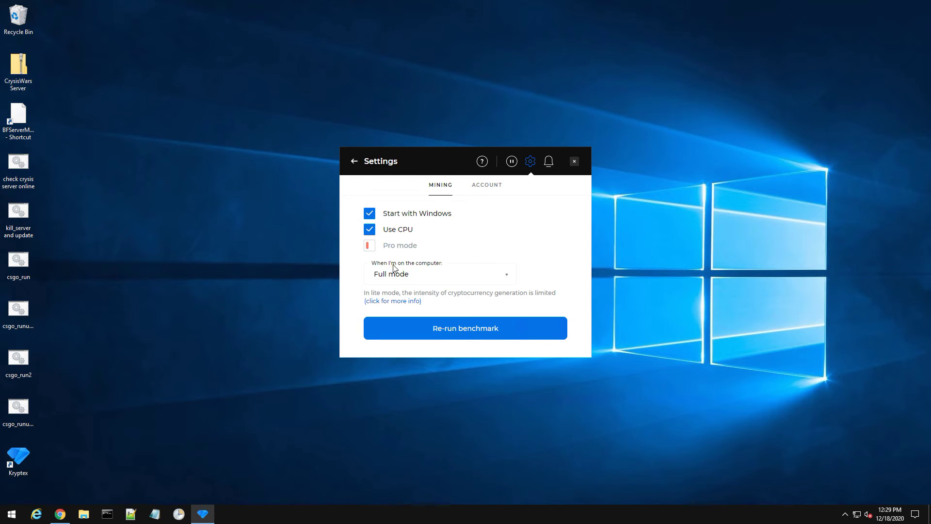
click(355, 162)
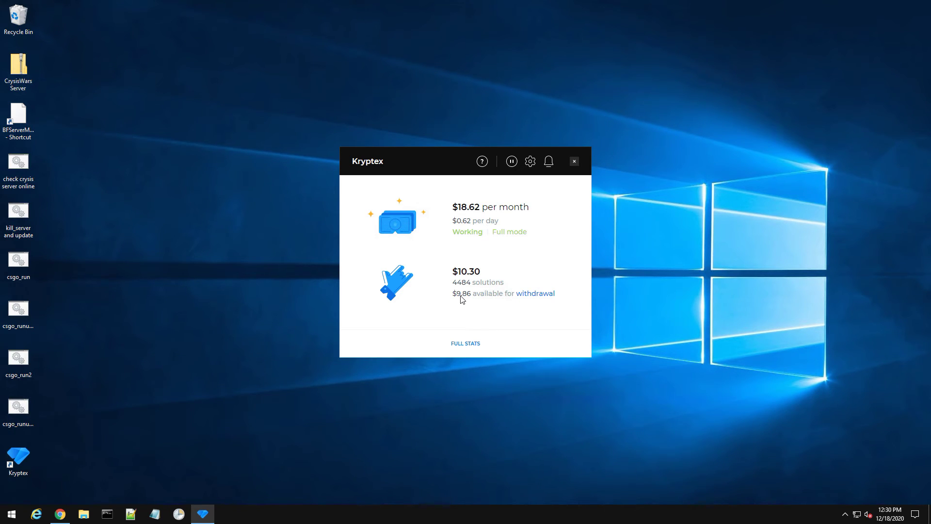
right_click(324, 509)
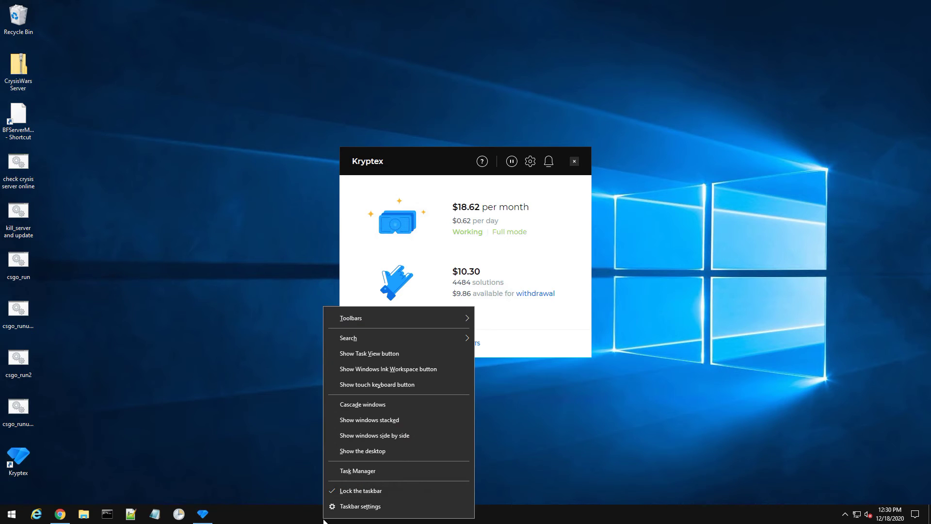
click(342, 471)
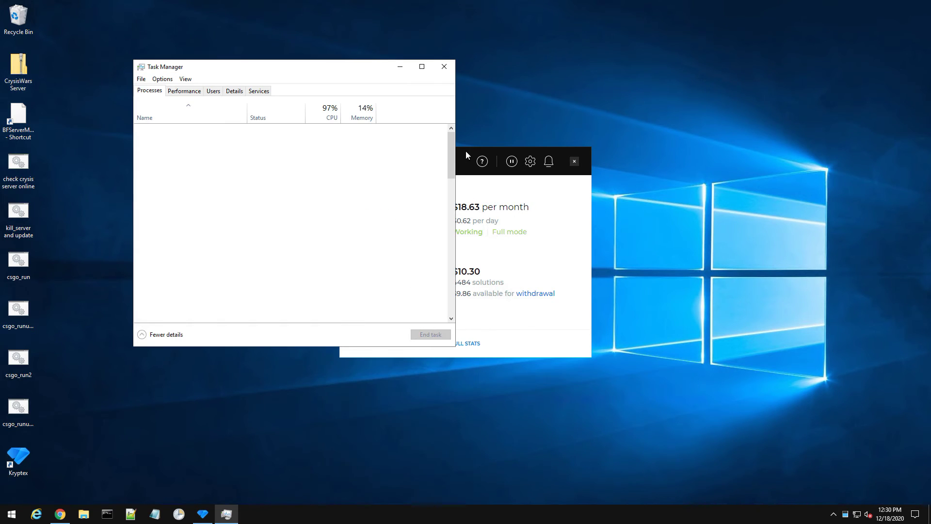
drag(465, 151, 610, 100)
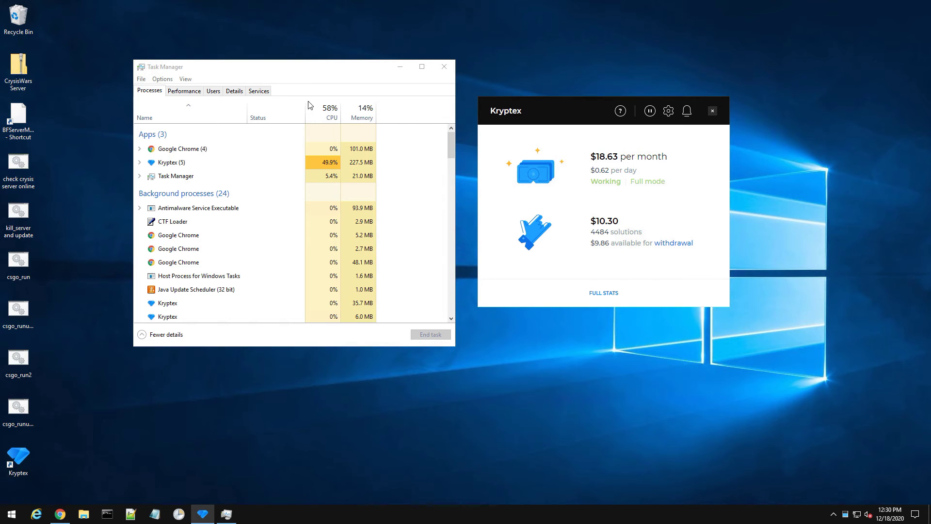
click(192, 91)
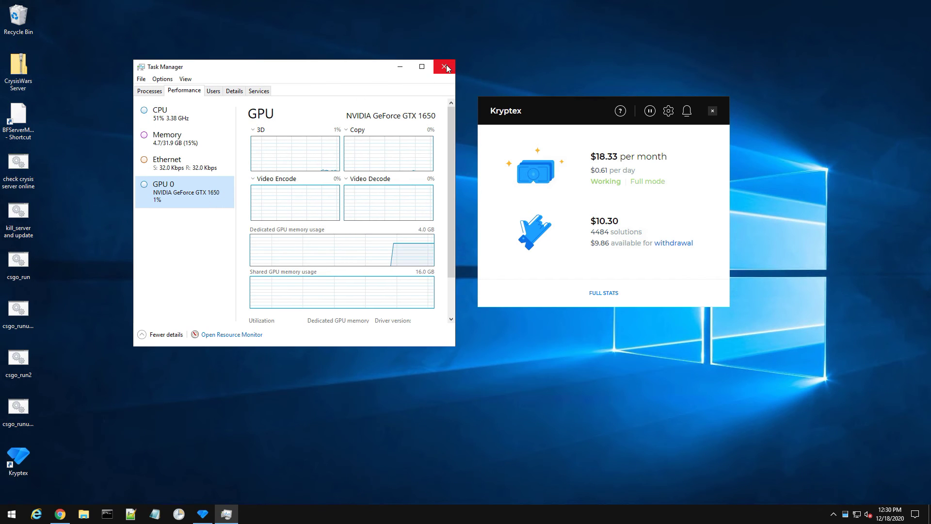
click(444, 66)
drag(539, 108, 442, 123)
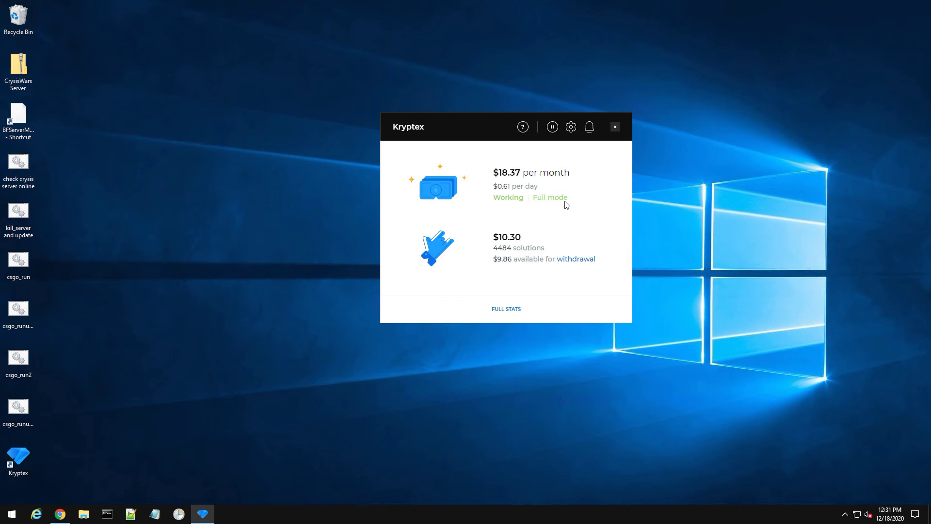
Bring the Kryptex web dashboard forward and show its Hardware list of six computers
click(64, 516)
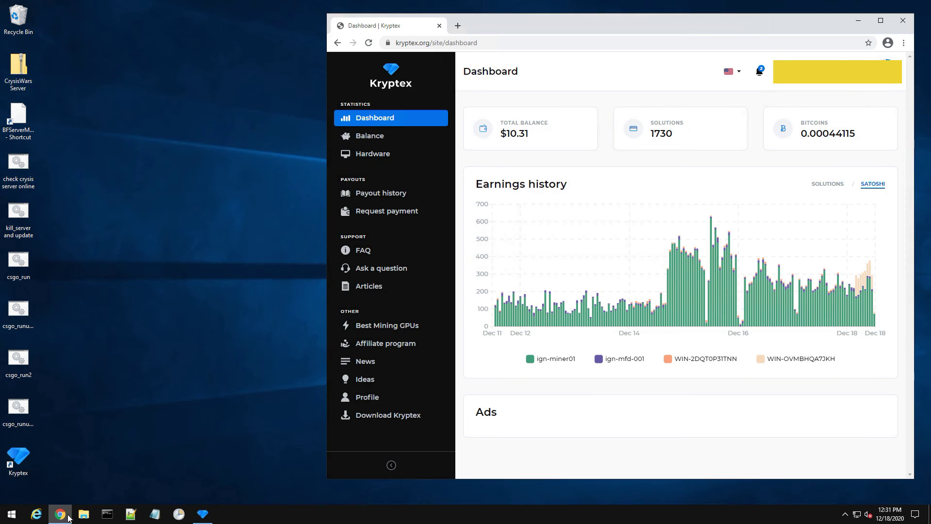
click(398, 153)
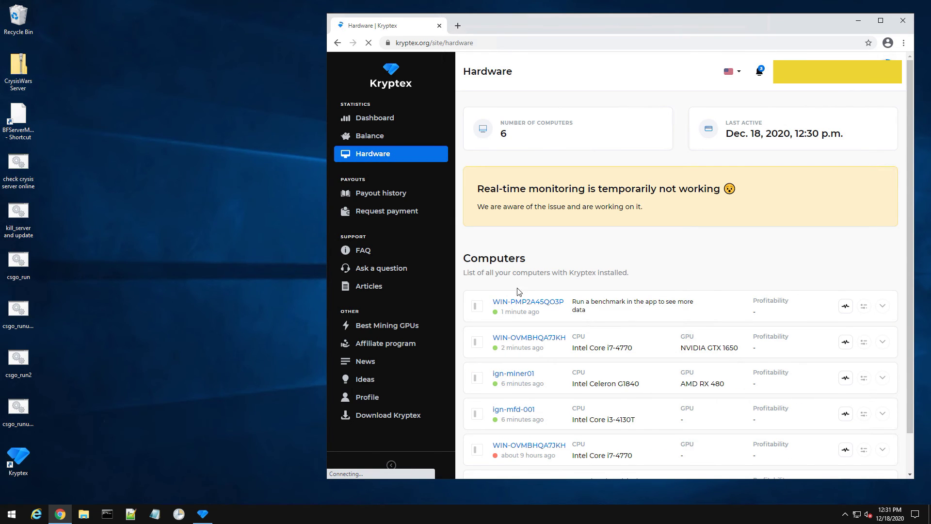
Open WIN-OVMBHQA7JKH's details and highlight its failed DaggerHashimoto ETH benchmark
click(529, 340)
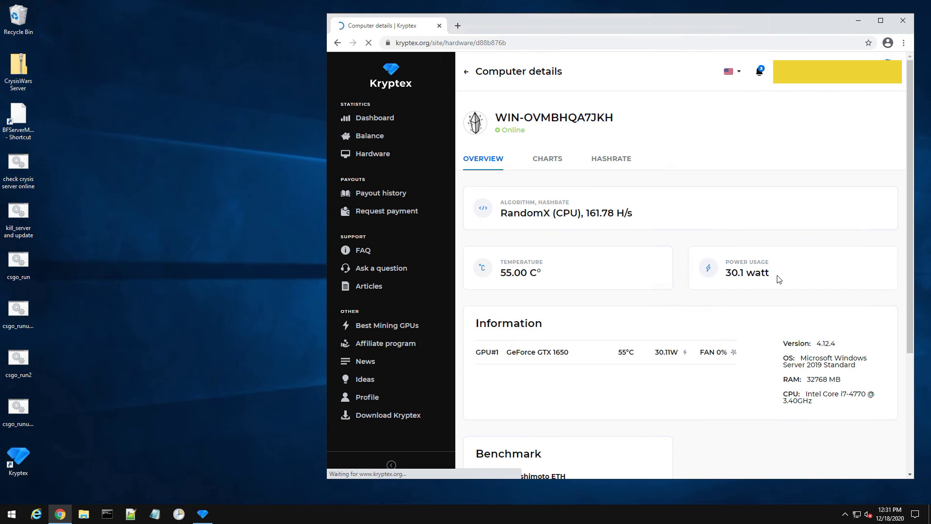
scroll(600, 275, down, 1)
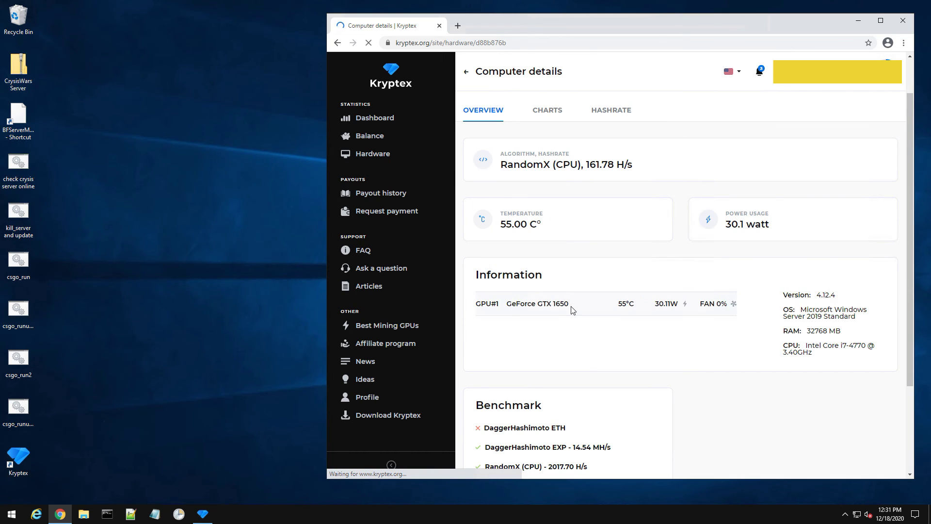
scroll(736, 322, down, 2)
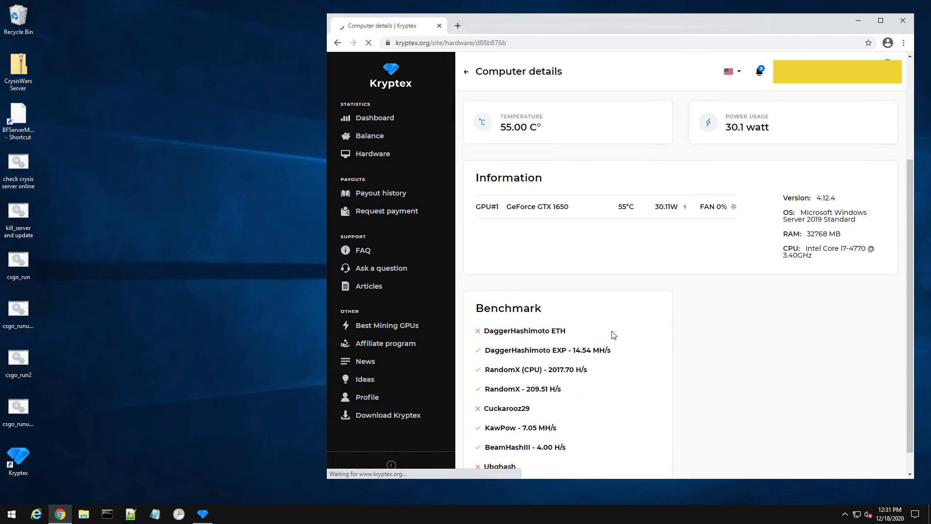
scroll(612, 335, down, 1)
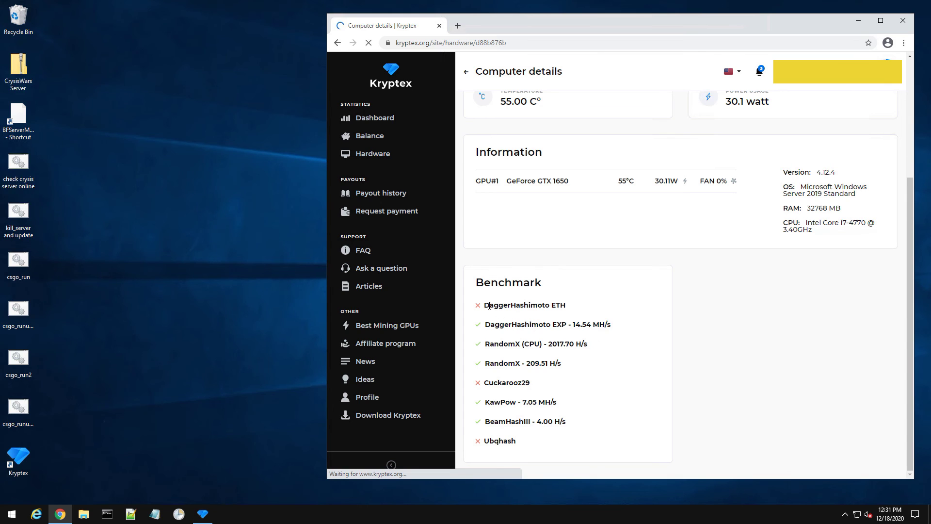
drag(482, 305, 575, 314)
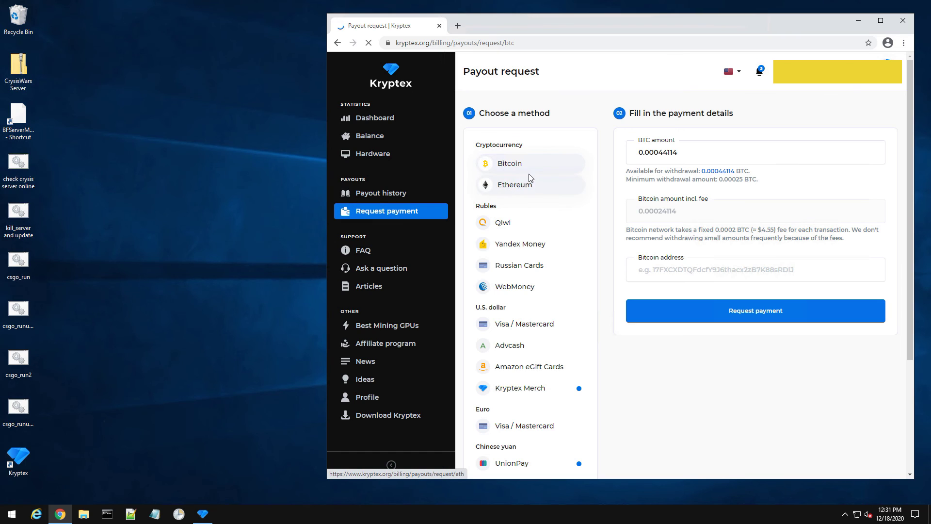
Select the Bitcoin address field, then choose Amazon eGift Cards as the payout method
click(630, 271)
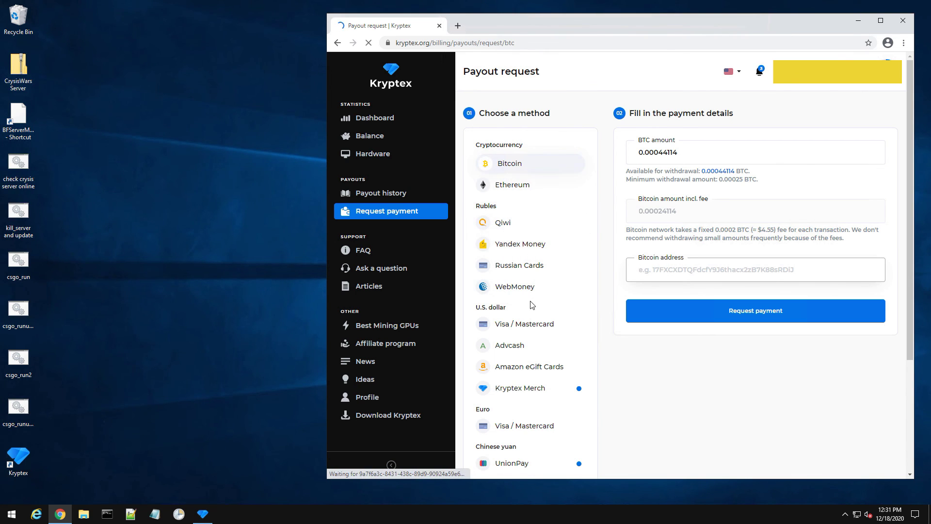
scroll(532, 309, down, 1)
click(519, 323)
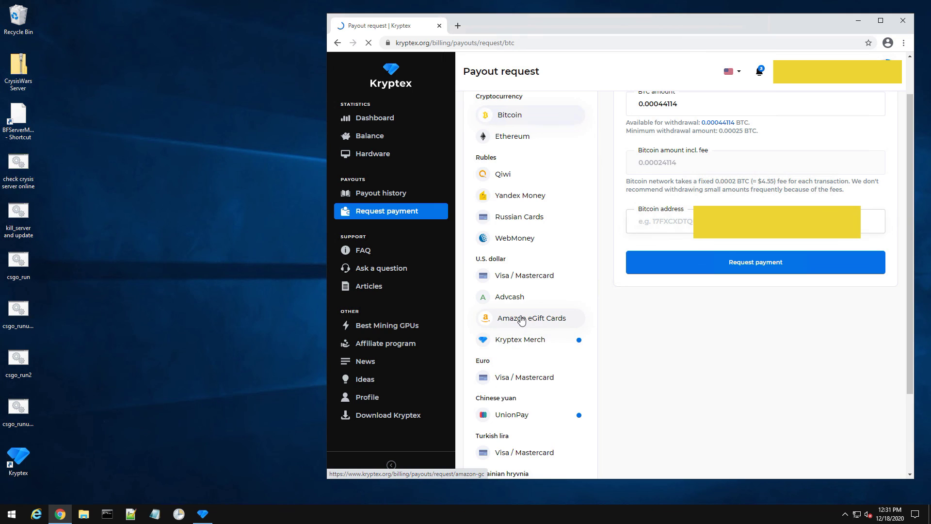